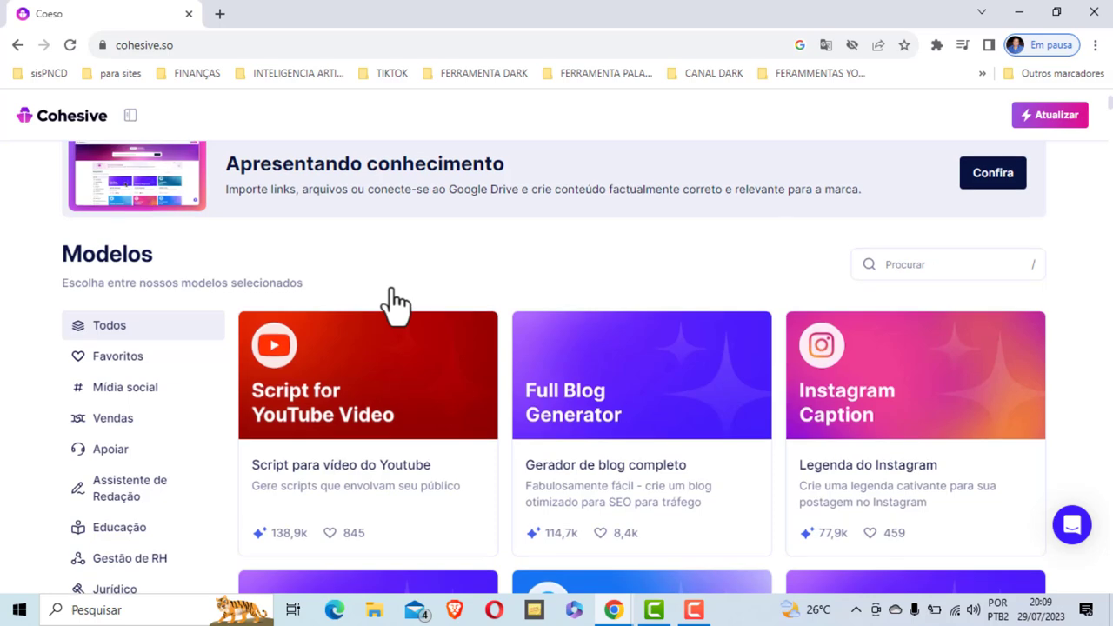
- Generate a script from the YouTube video script template on the topic "3 dicas de alimentação para cães"
scroll(393, 303, down, 2)
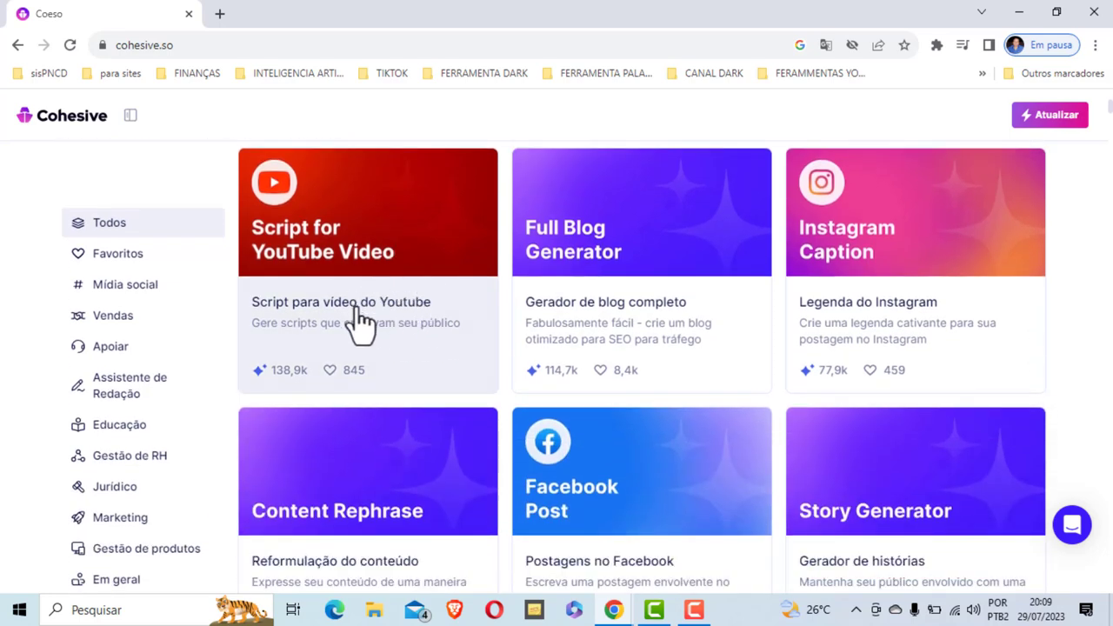
click(466, 272)
click(545, 280)
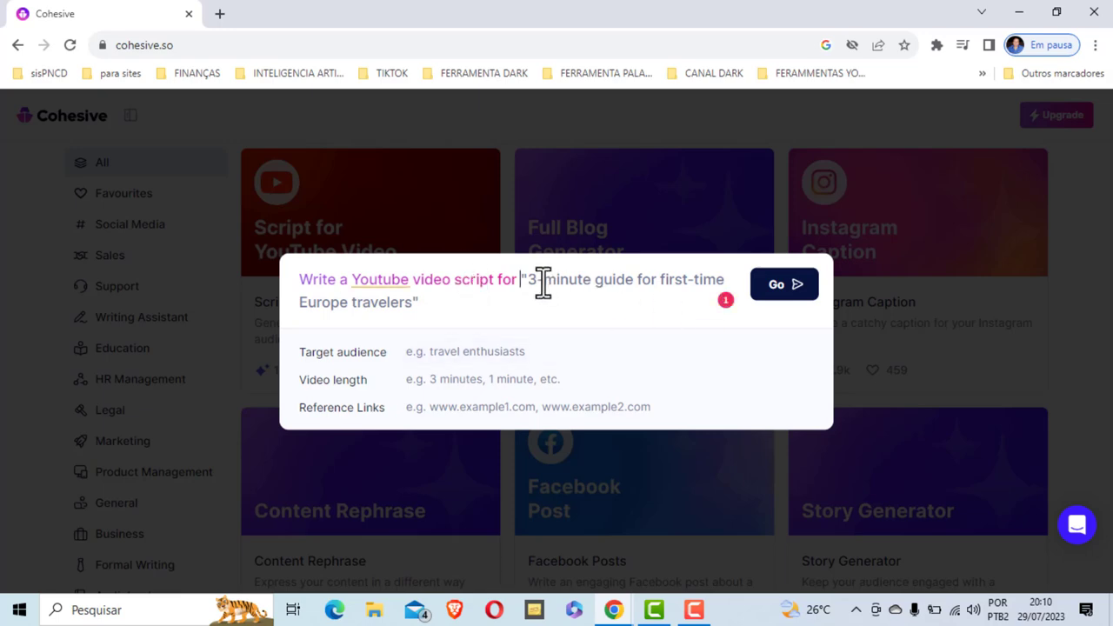
text(3 dicas de alimentação para c)
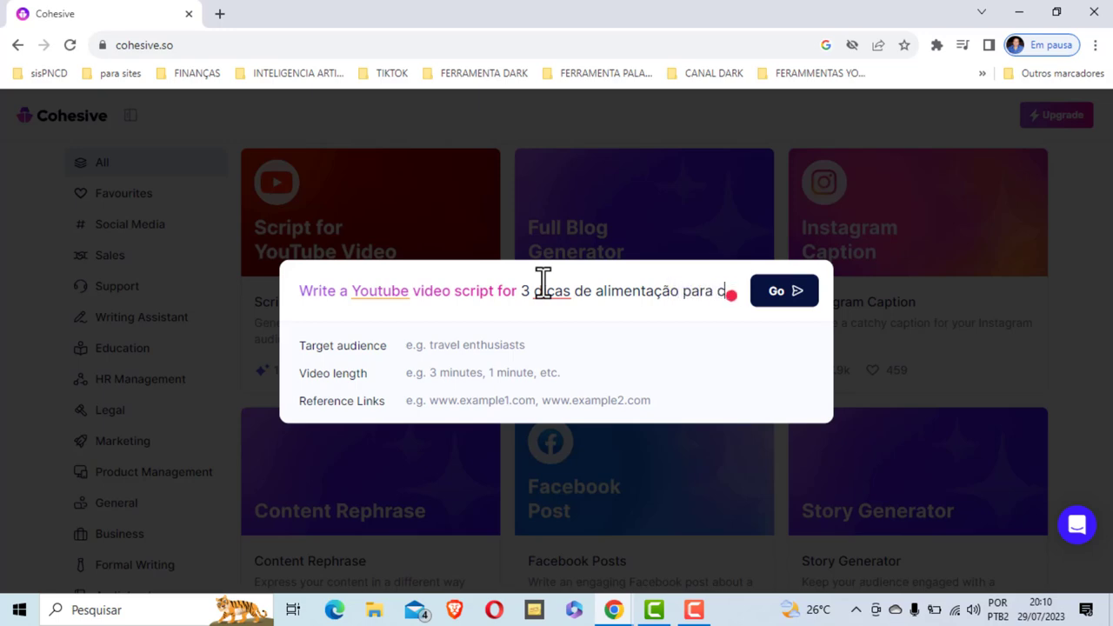
text(ães)
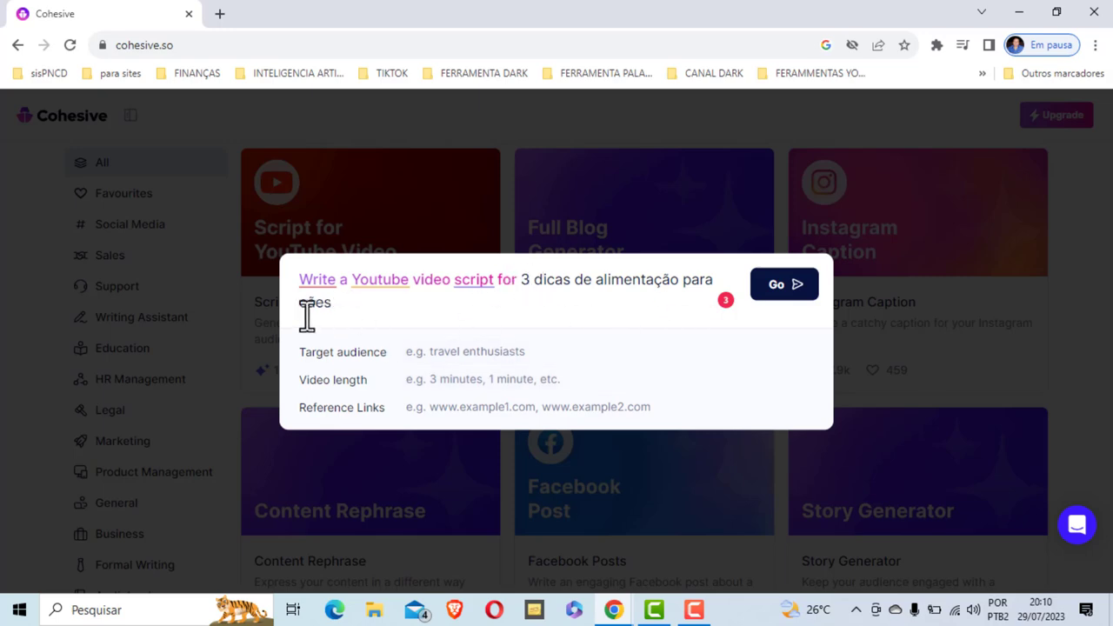
click(798, 305)
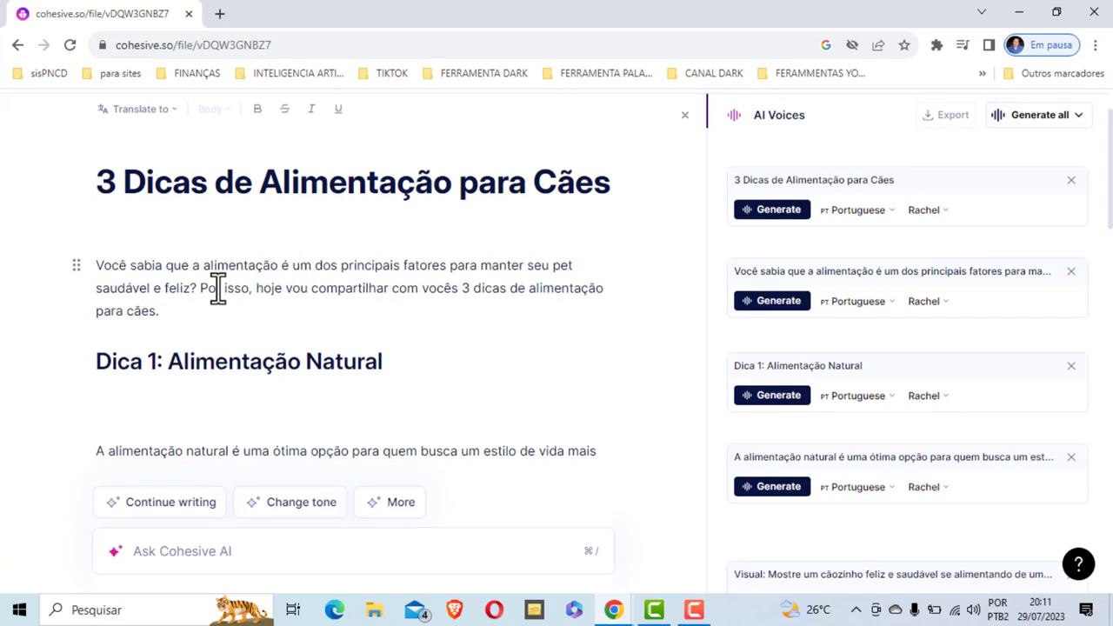
- Read through the generated script, from the three feeding tips to the suggested video titles and the video description
scroll(219, 288, down, 1)
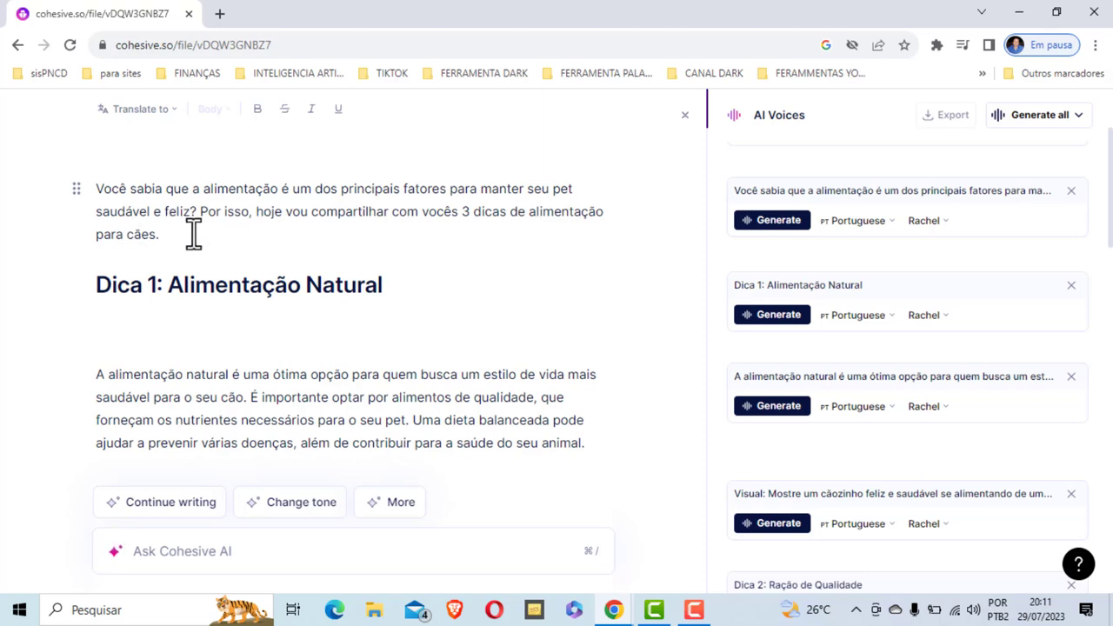
scroll(211, 219, down, 1)
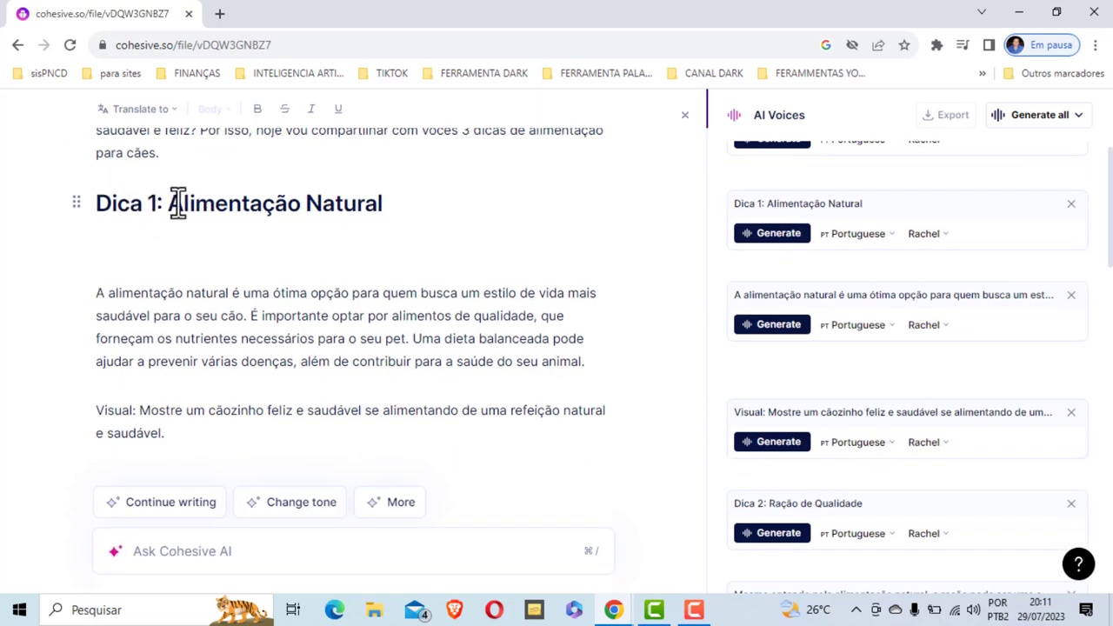
scroll(336, 218, down, 3)
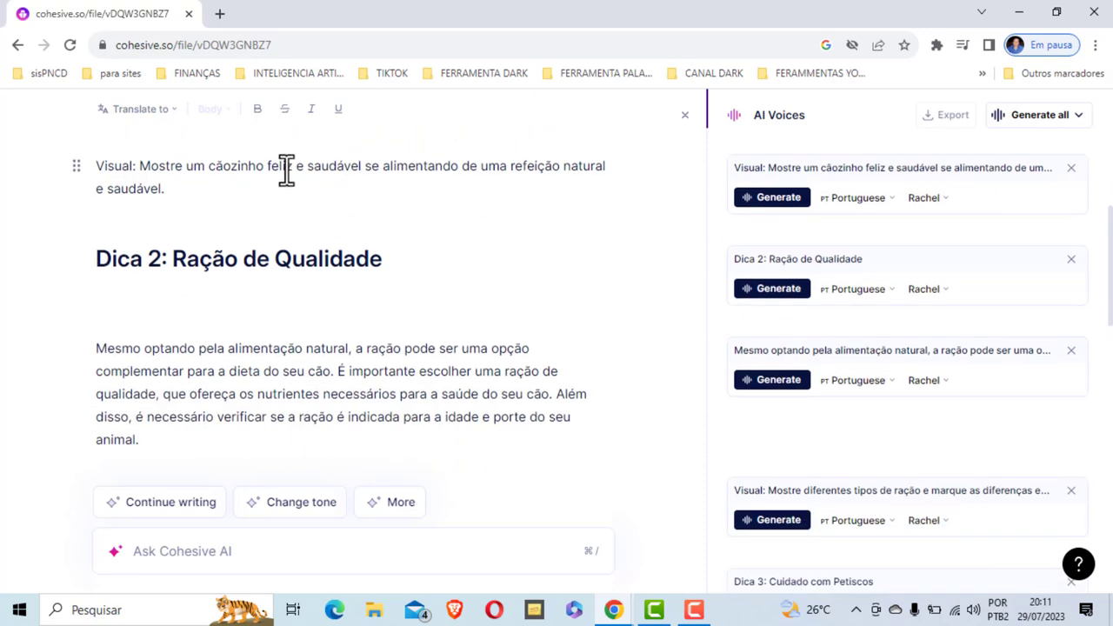
scroll(201, 287, down, 1)
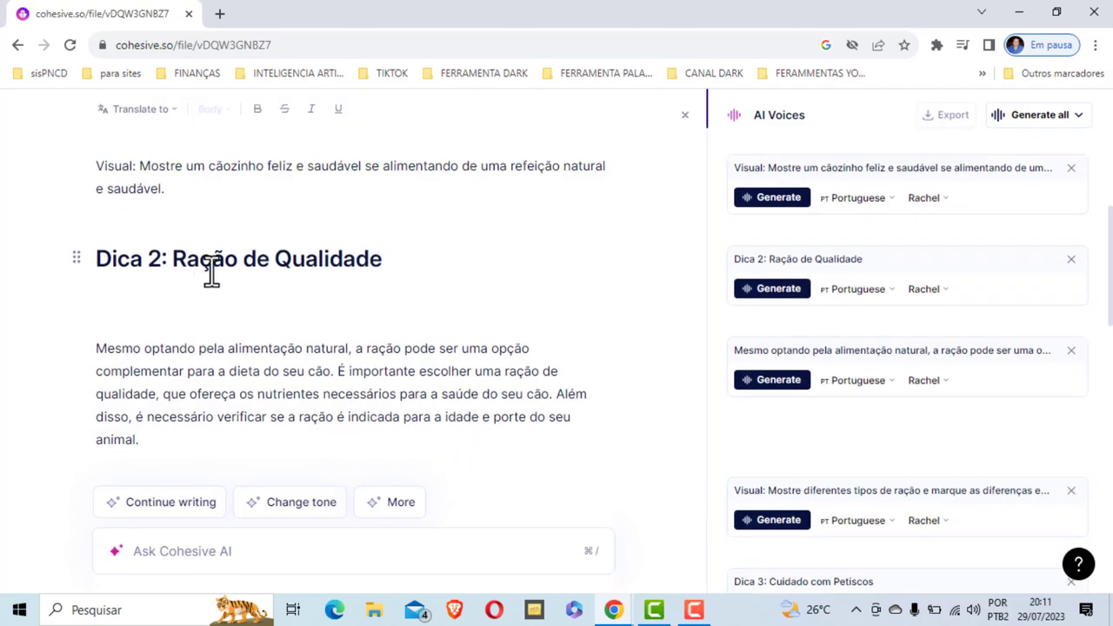
scroll(318, 263, down, 4)
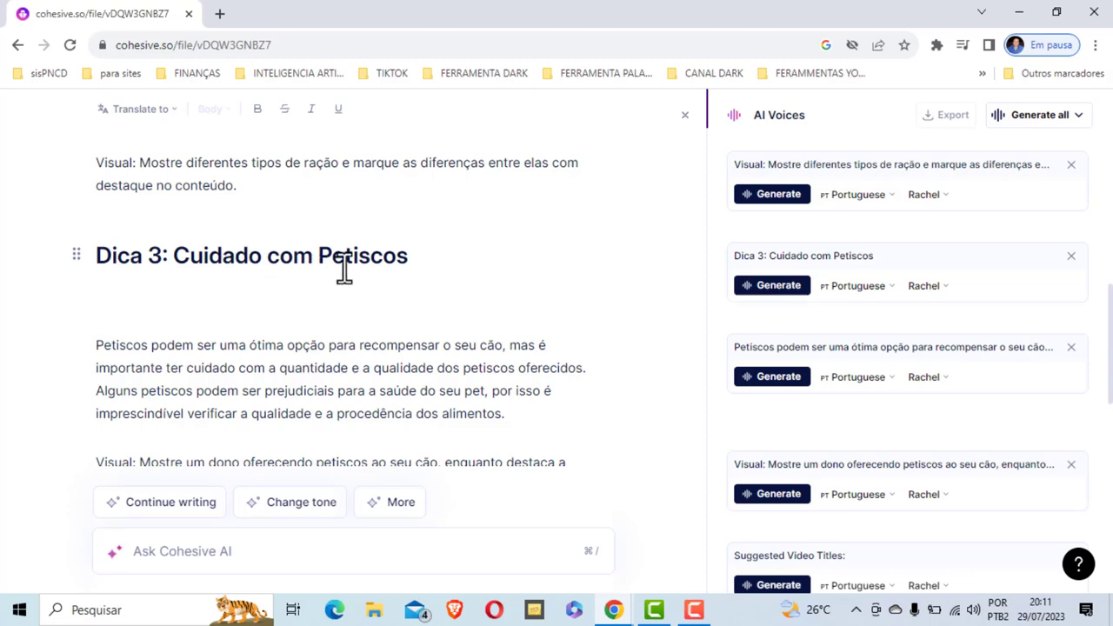
scroll(354, 253, down, 2)
scroll(322, 261, up, 3)
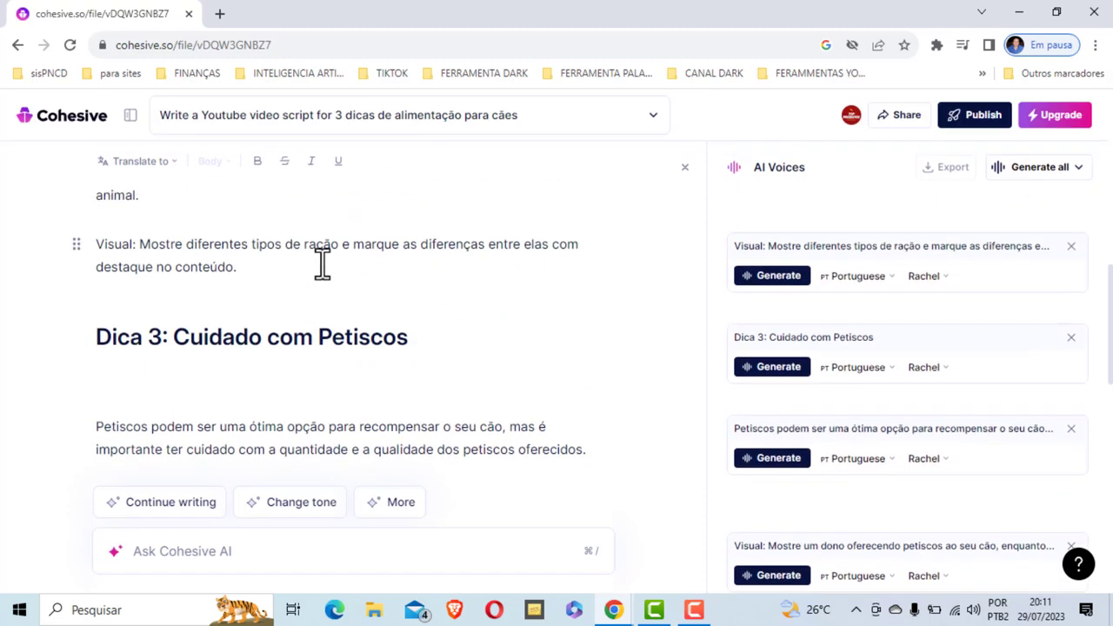
scroll(322, 264, up, 2)
scroll(321, 261, down, 3)
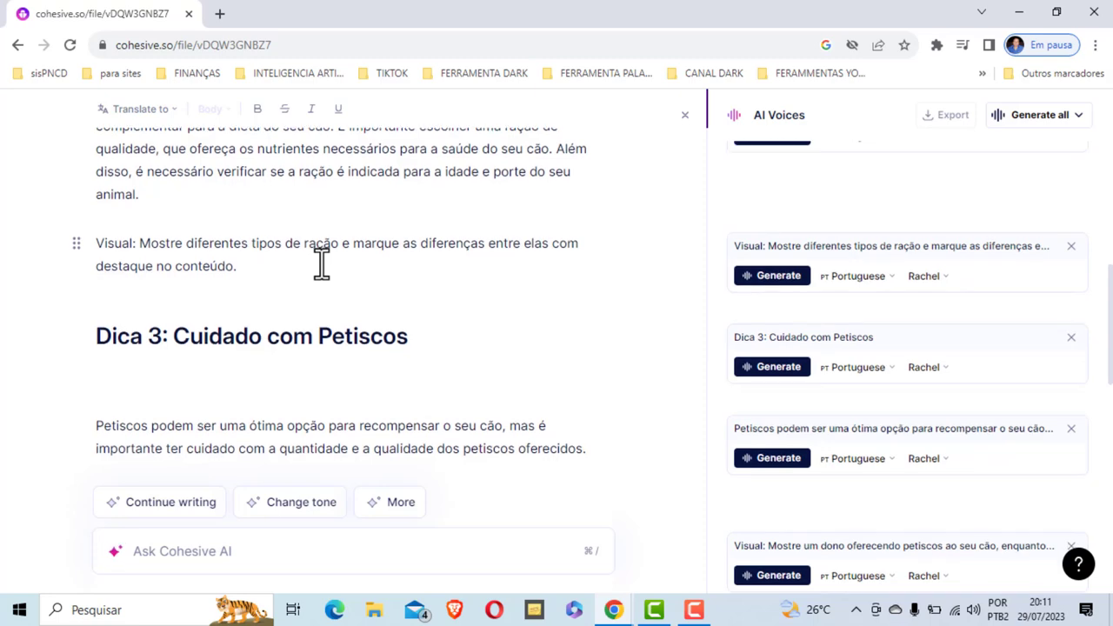
scroll(322, 263, down, 4)
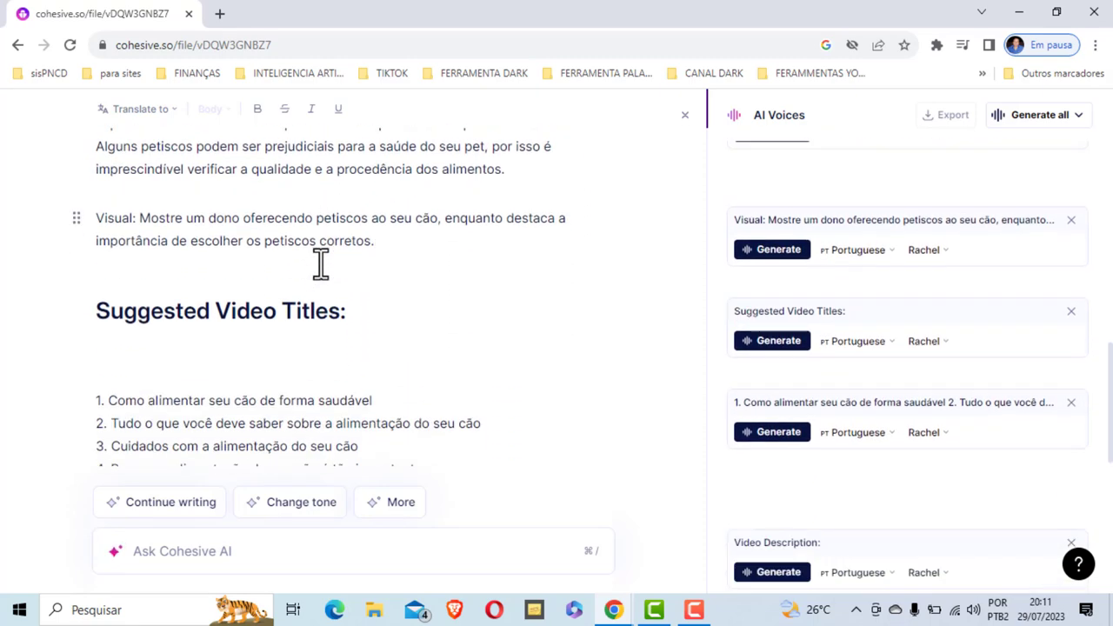
scroll(283, 239, down, 1)
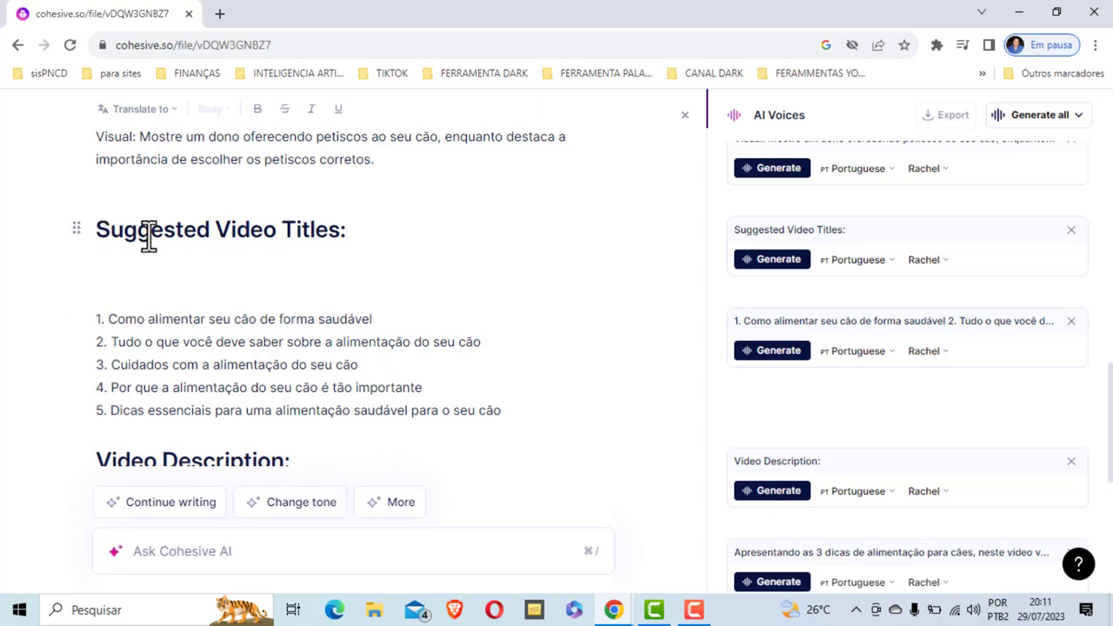
scroll(300, 275, down, 1)
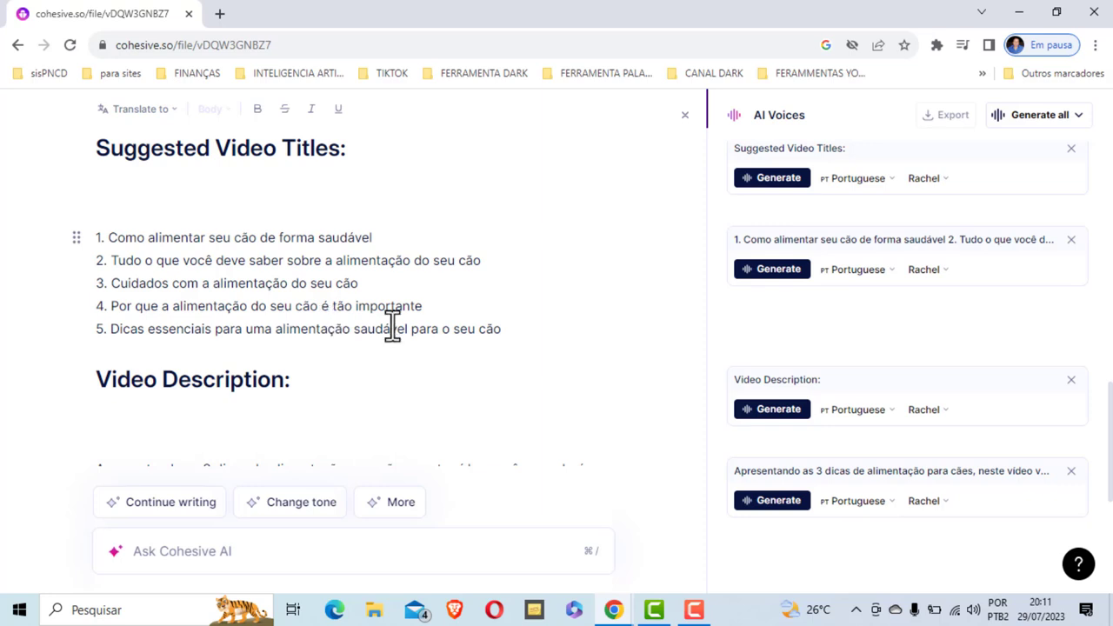
scroll(404, 283, down, 2)
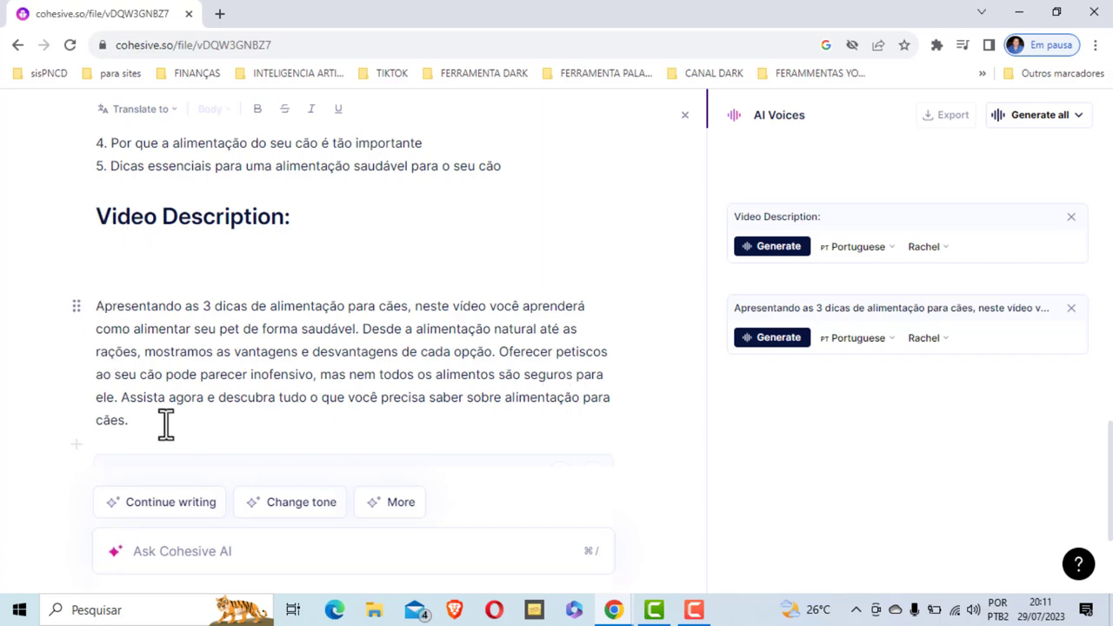
scroll(352, 374, up, 2)
scroll(353, 367, up, 15)
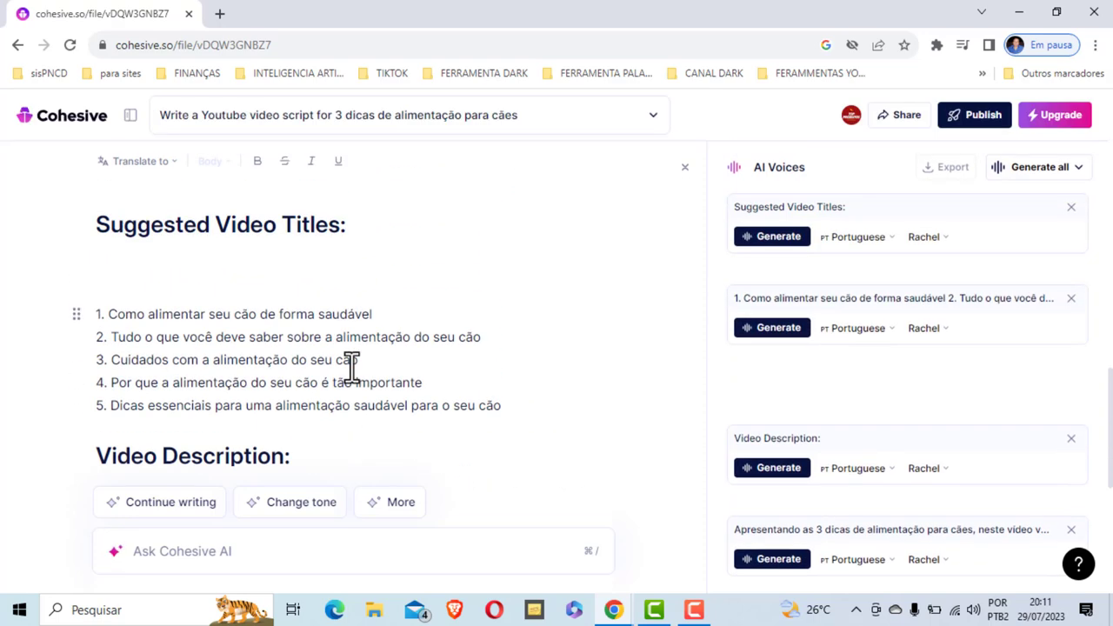
scroll(352, 367, up, 5)
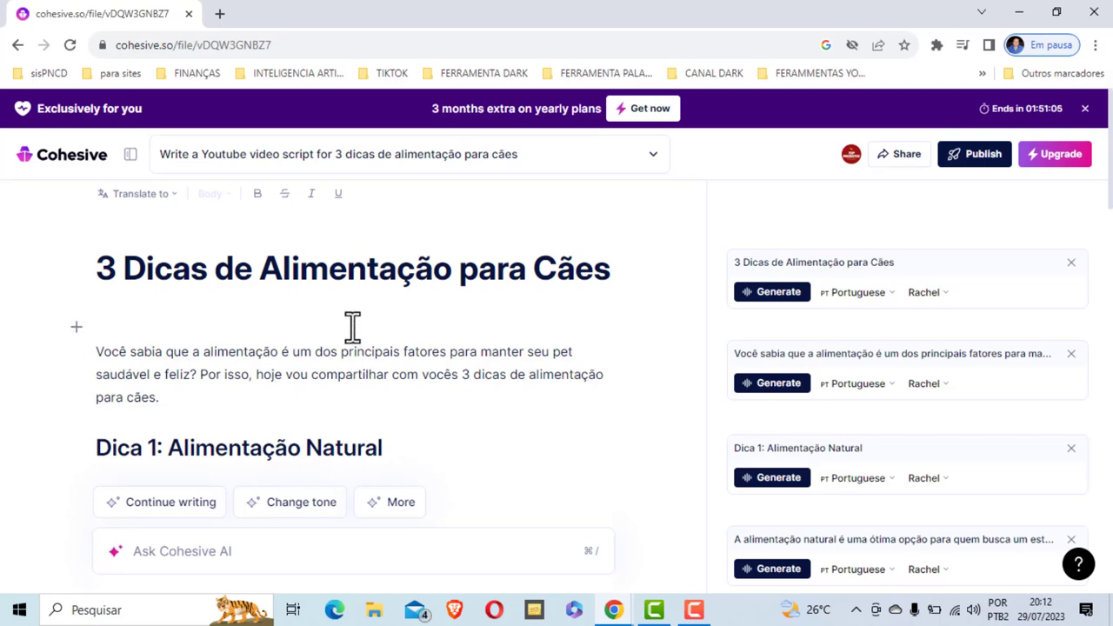
scroll(352, 326, down, 3)
scroll(353, 325, up, 3)
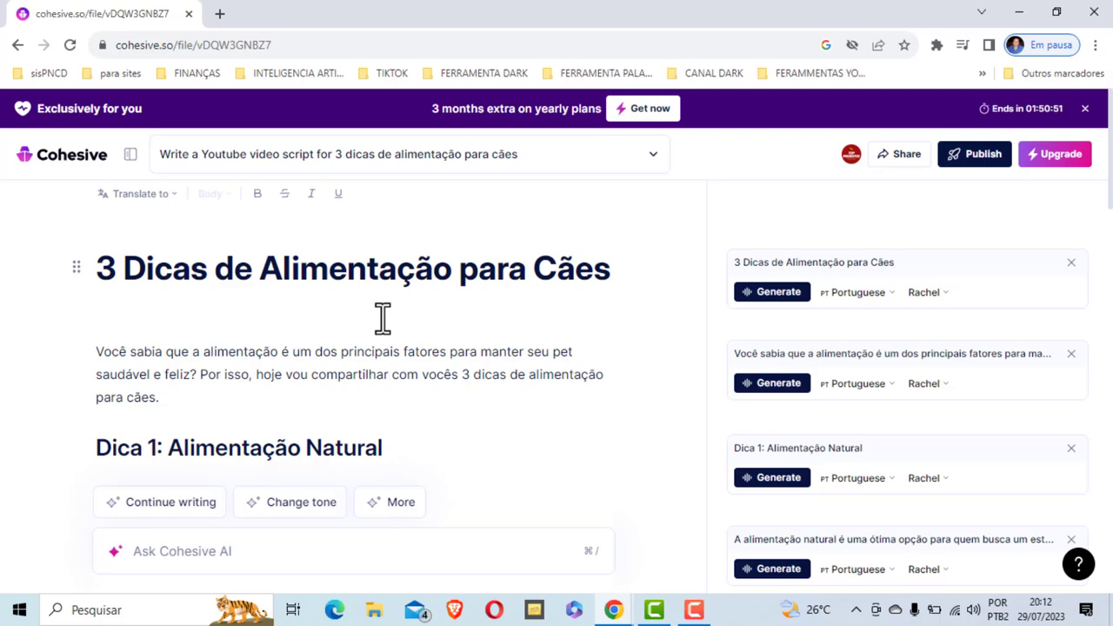
scroll(380, 319, down, 2)
scroll(385, 319, up, 2)
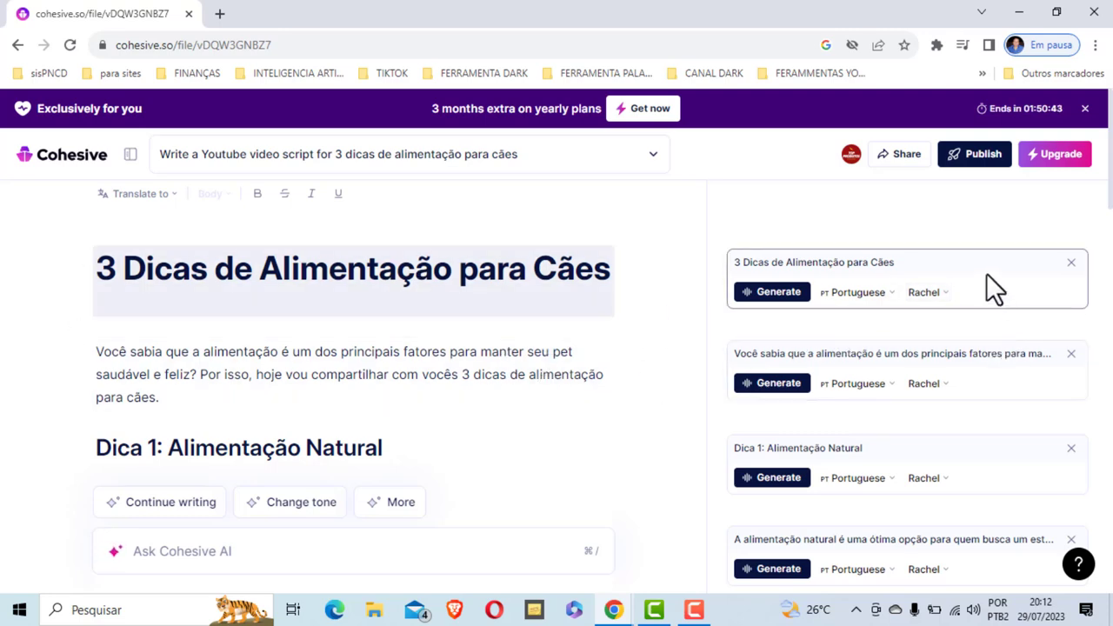
- Preview the Portuguese AI voices Diana, Anabela and Duarte for the script's title block, leaving the voice choice without selecting one
click(943, 302)
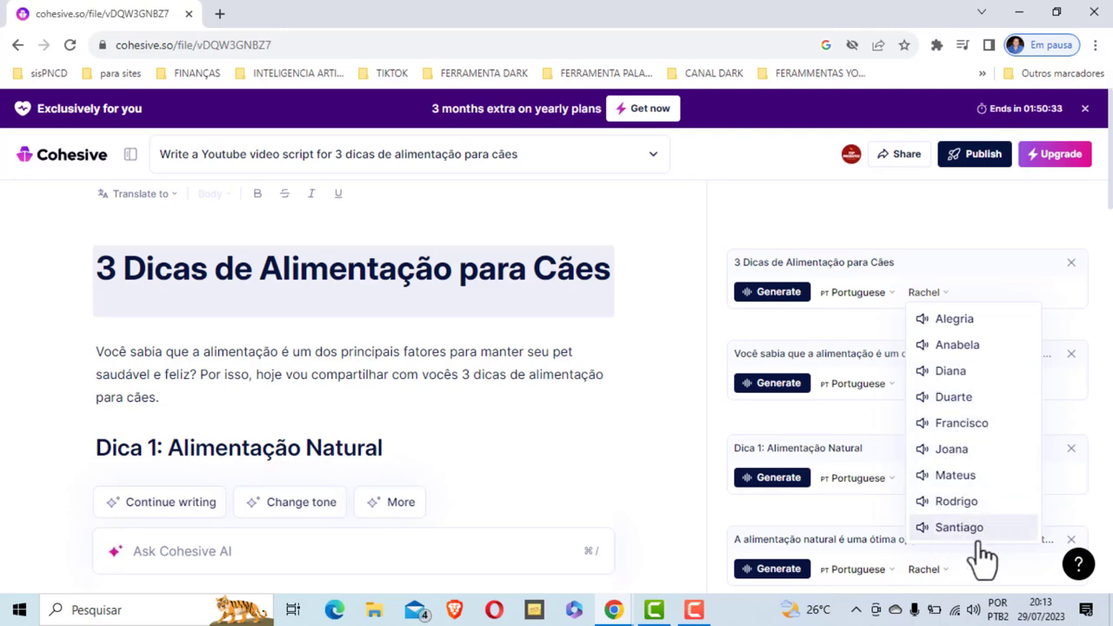
click(1053, 205)
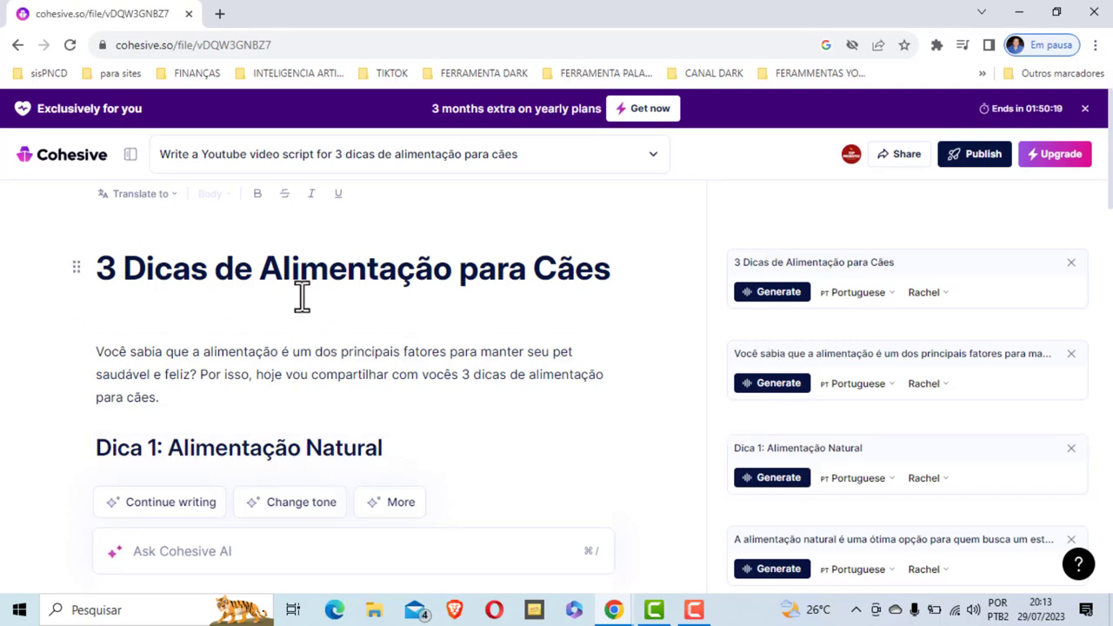
scroll(177, 291, down, 1)
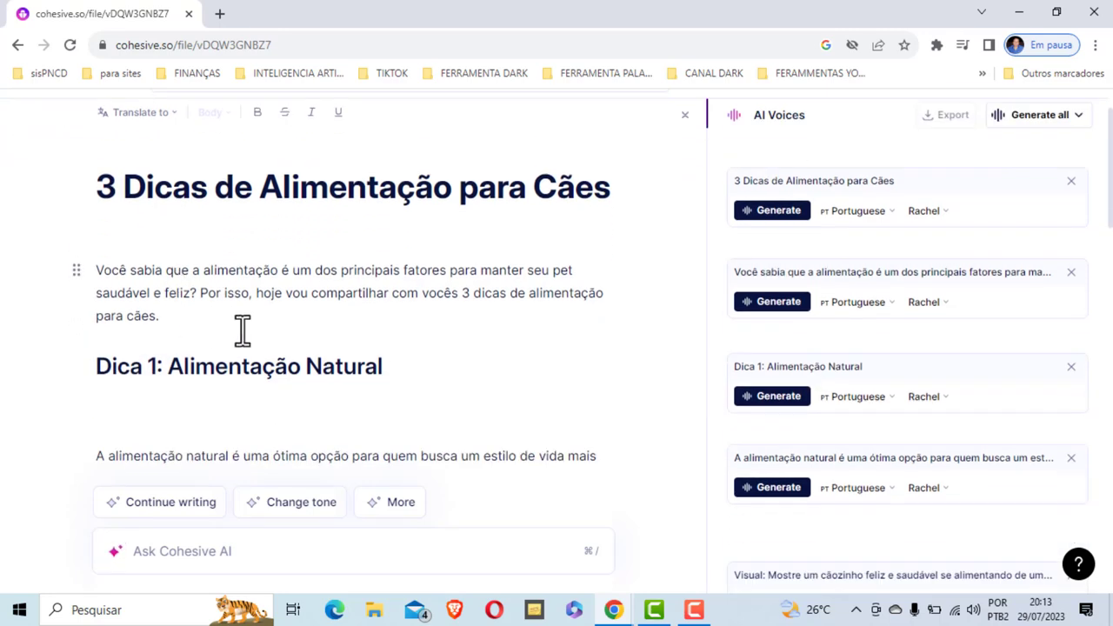
scroll(186, 301, up, 1)
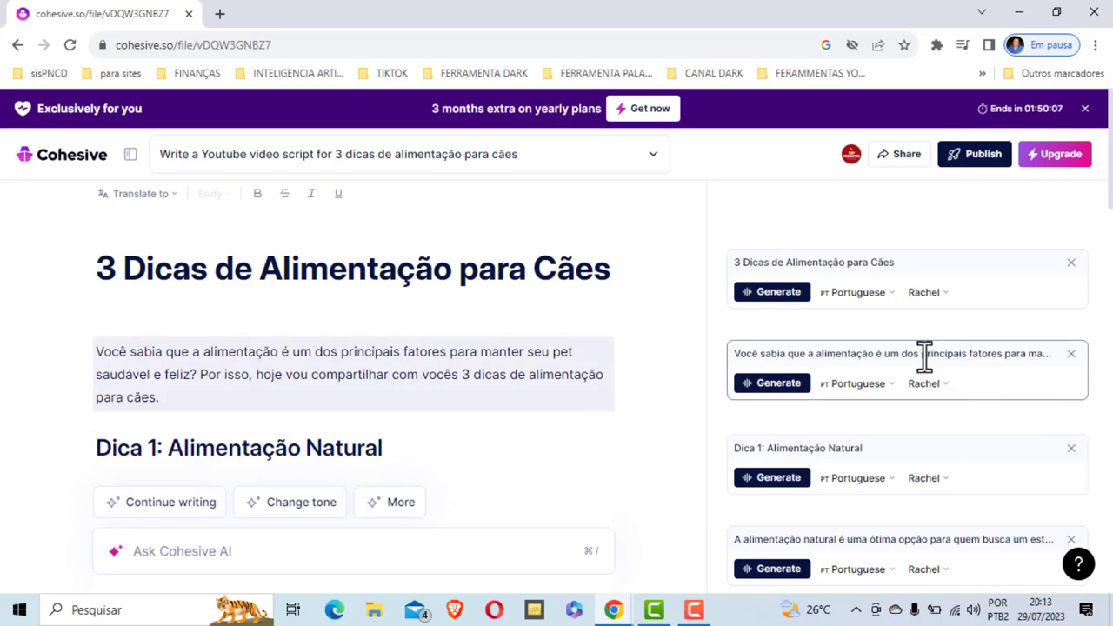
click(941, 296)
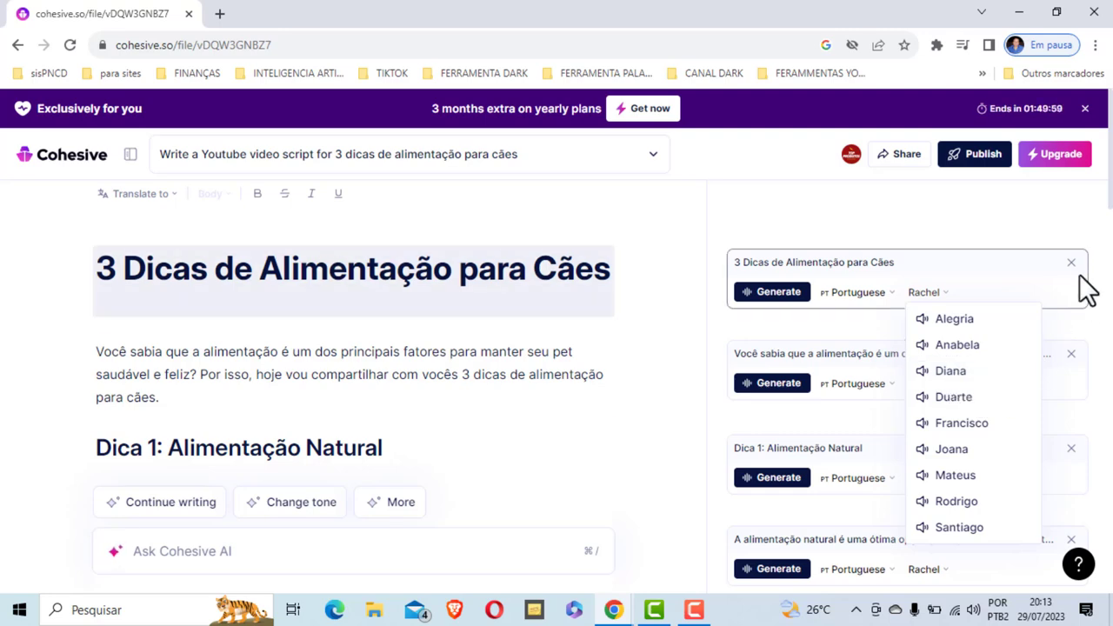
click(923, 374)
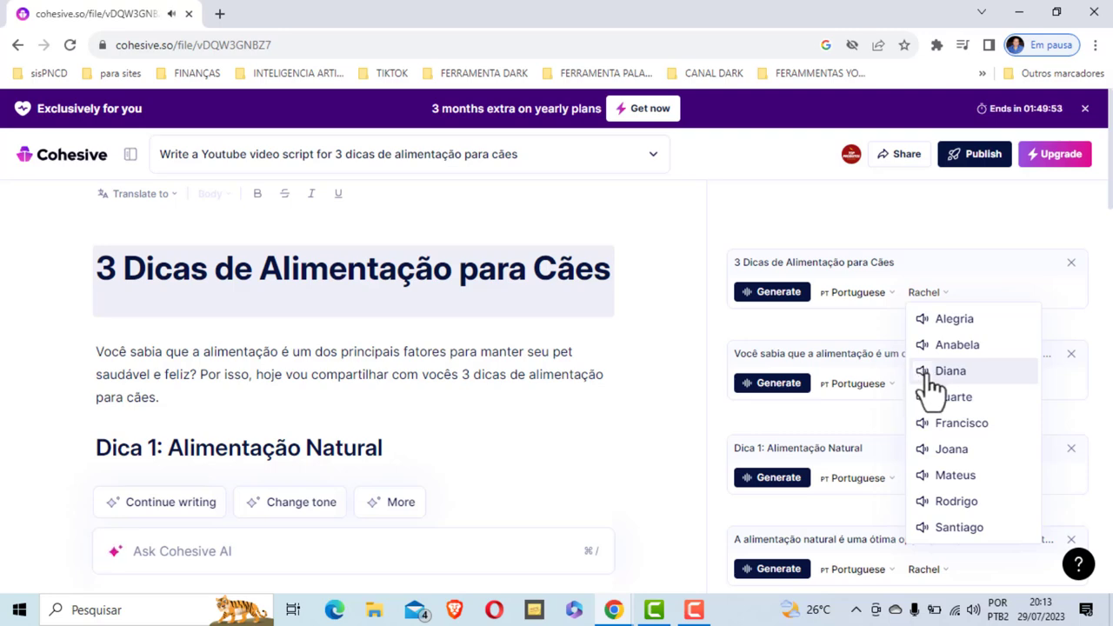
click(929, 379)
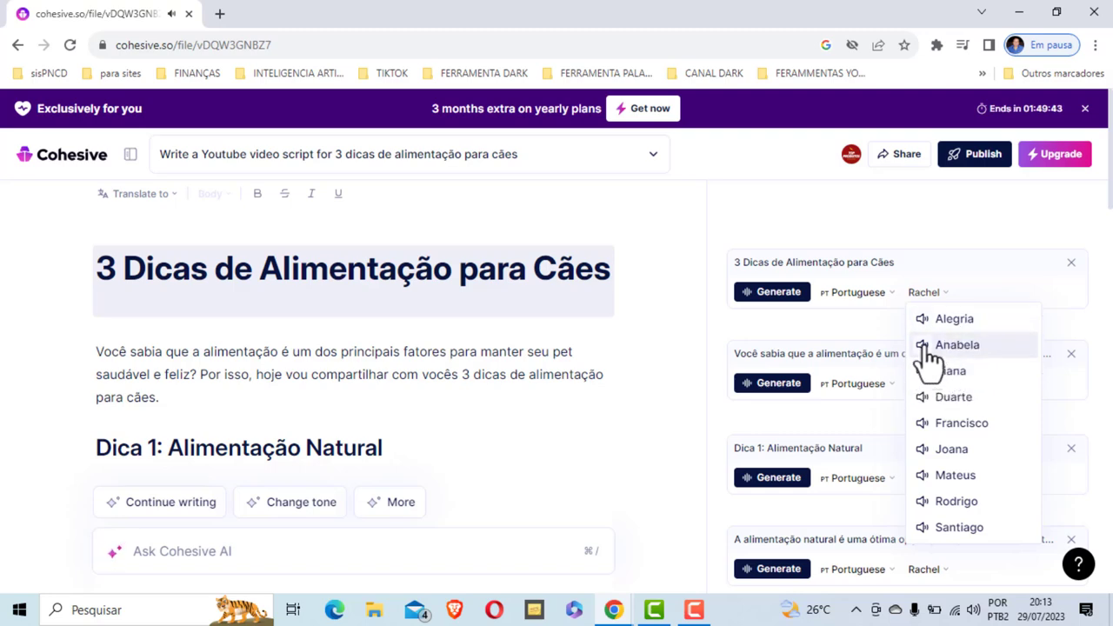
click(922, 348)
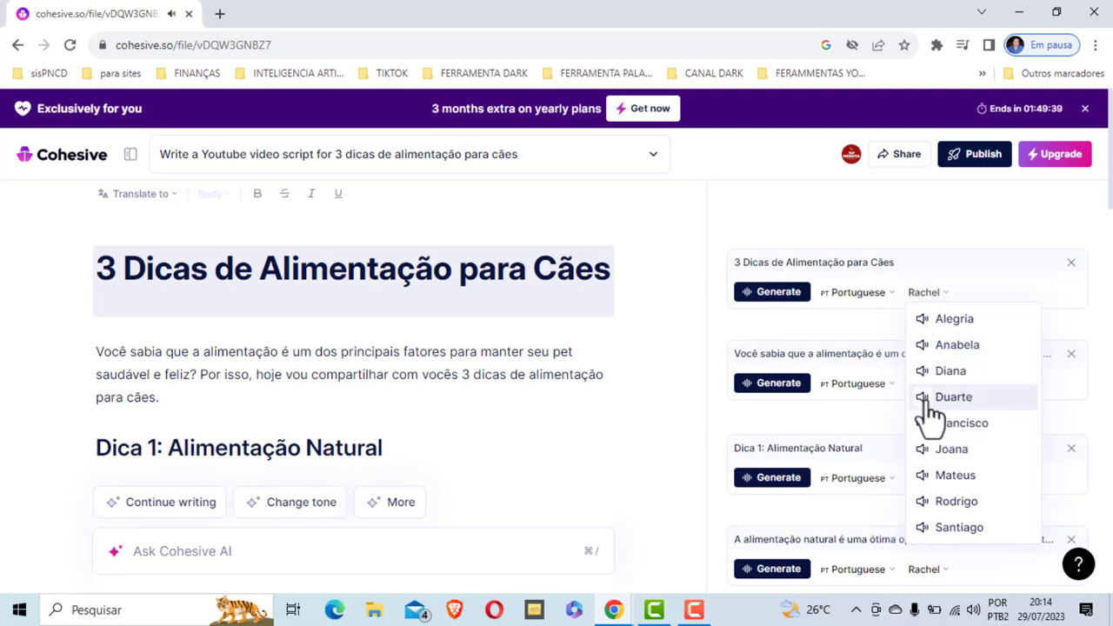
click(922, 401)
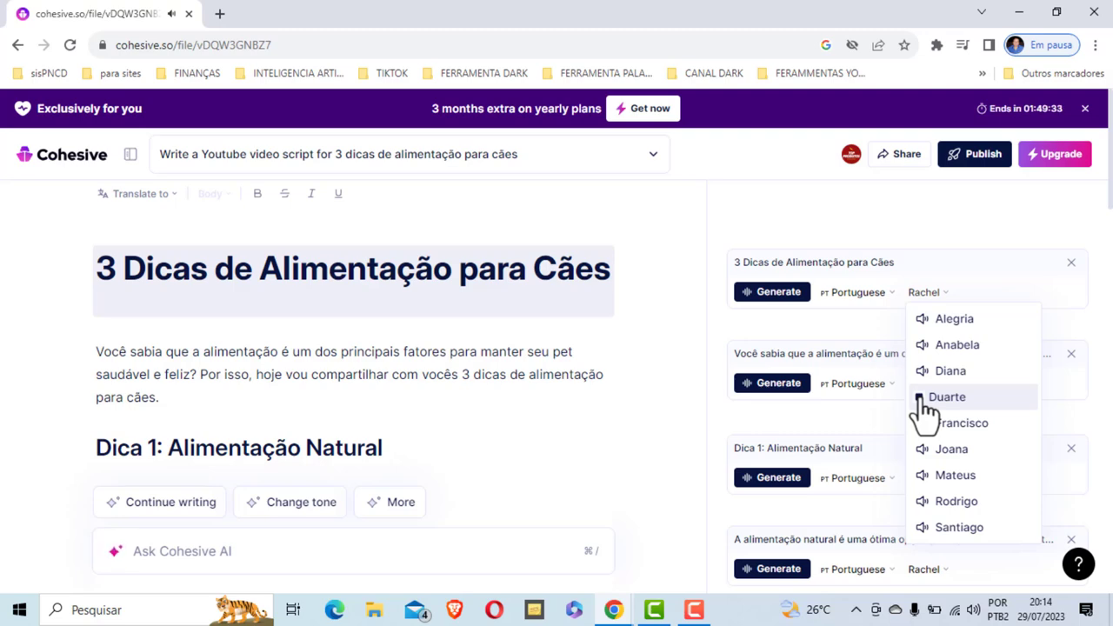
click(1036, 217)
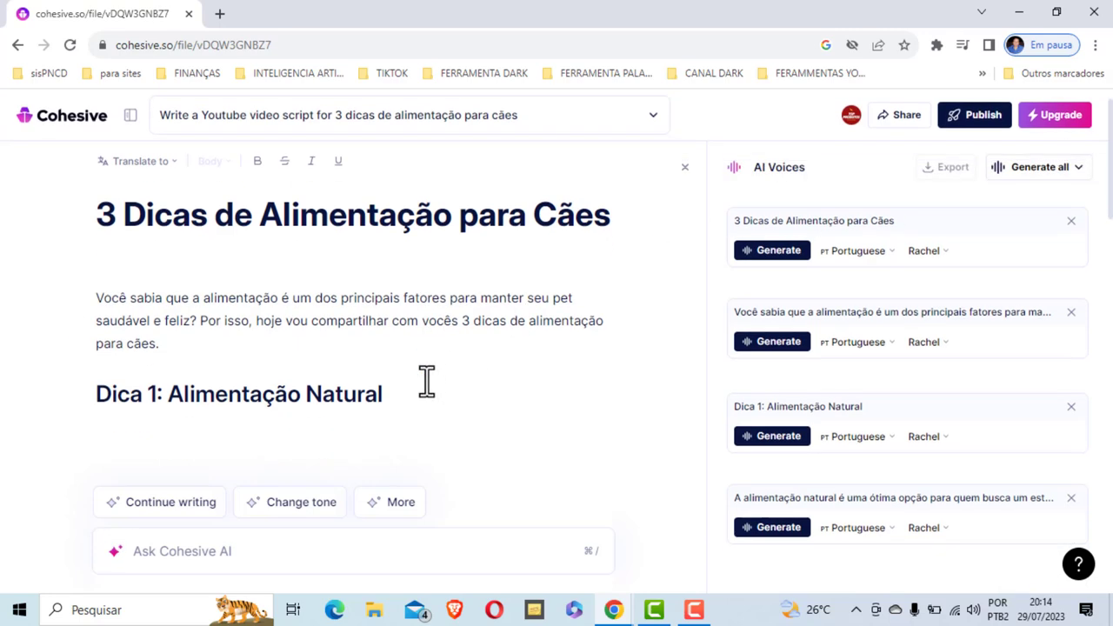
- Select the script text from the title down to the Suggested Video Titles heading, and clear the selection
scroll(426, 380, down, 3)
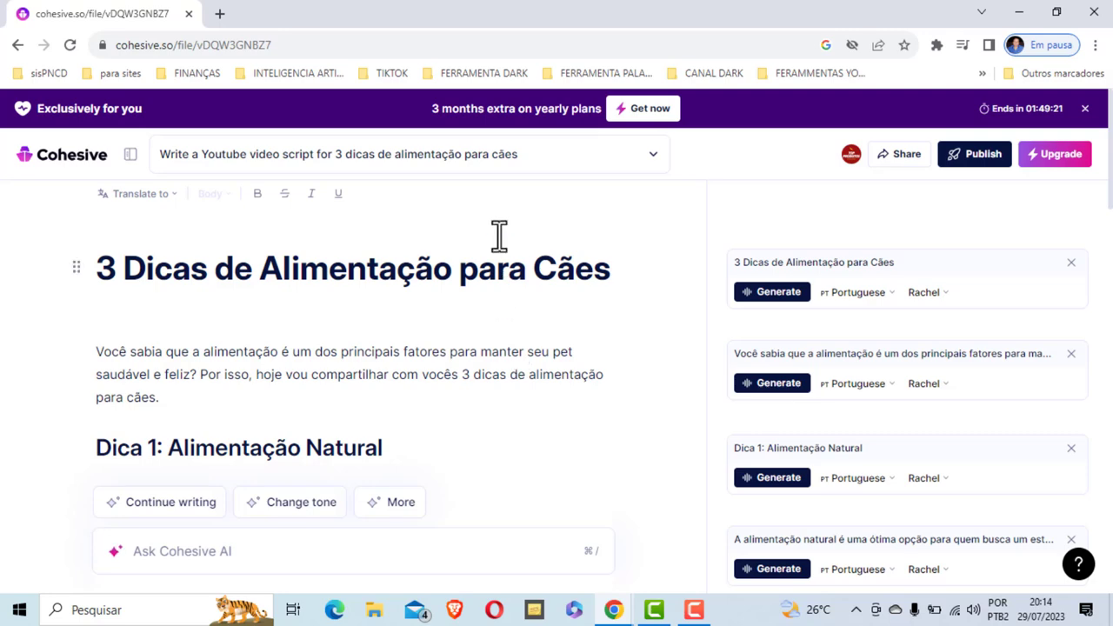
drag(105, 268, 392, 305)
scroll(393, 318, up, 3)
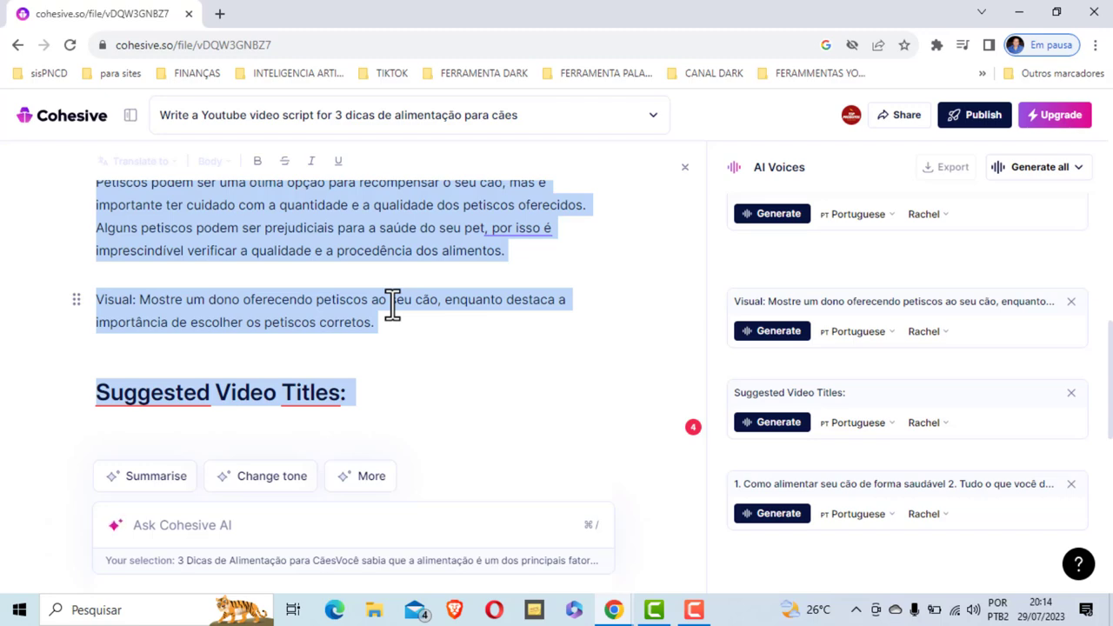
drag(392, 304, 398, 328)
click(455, 348)
scroll(457, 348, up, 5)
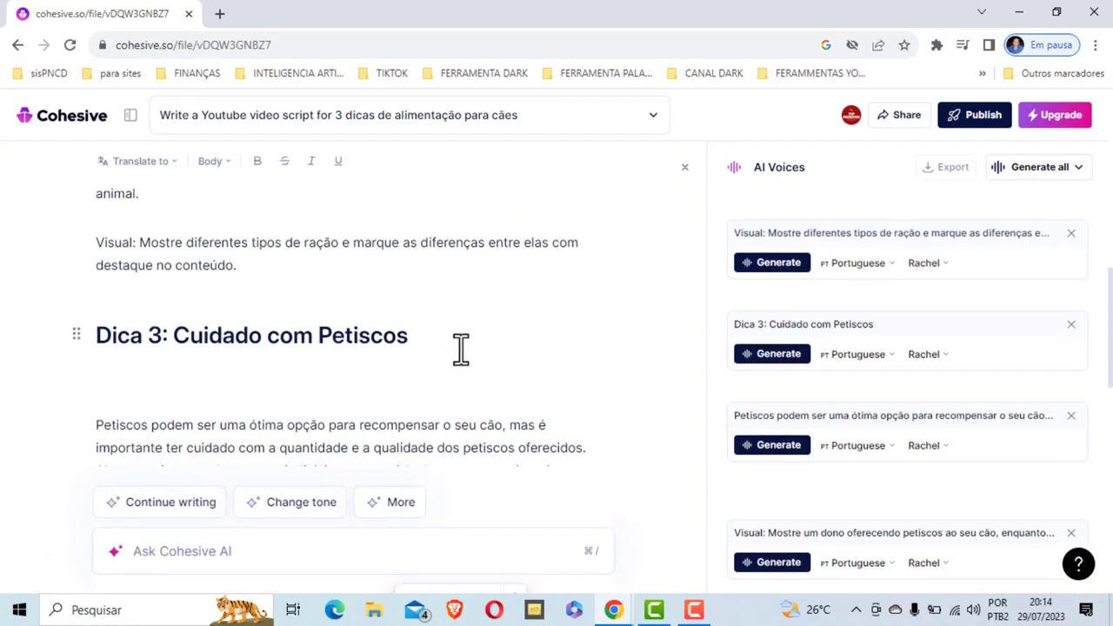
scroll(984, 391, up, 8)
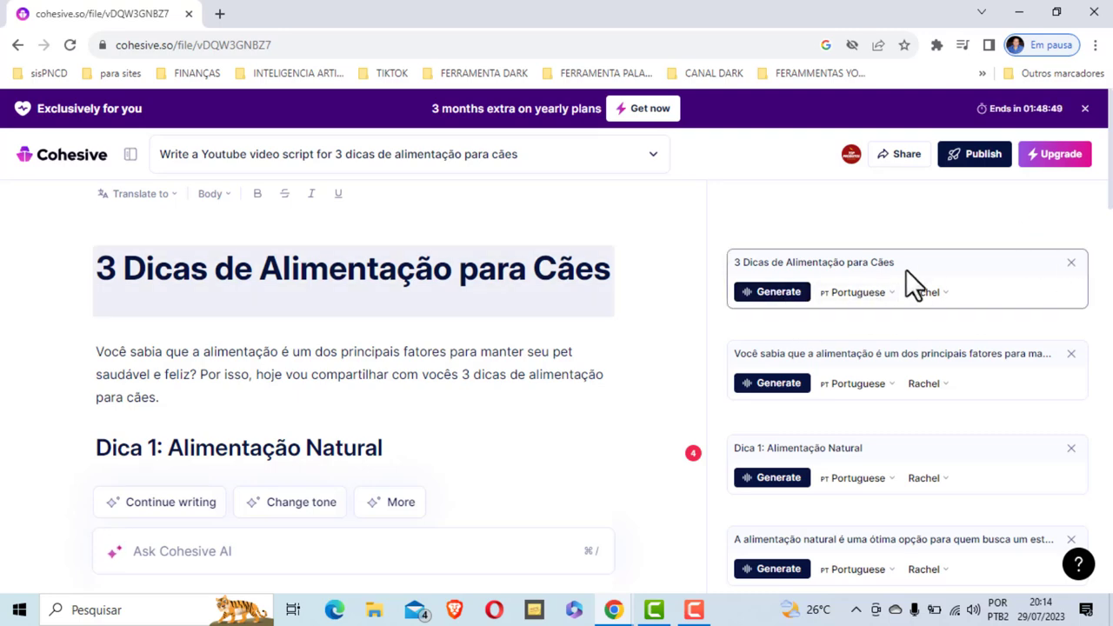
scroll(905, 269, down, 2)
scroll(906, 269, up, 3)
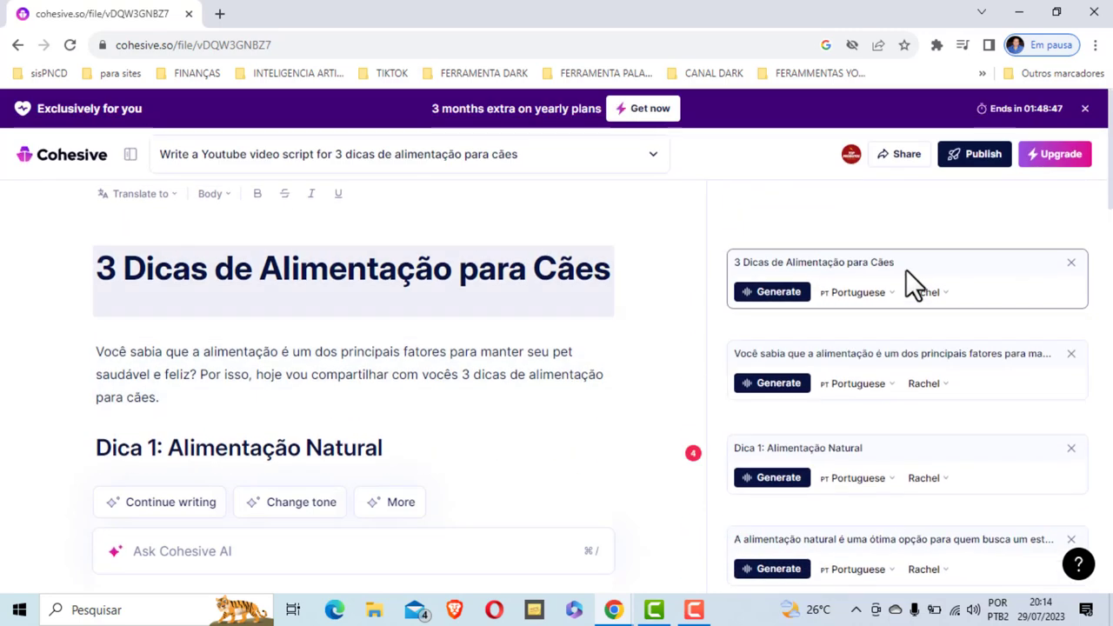
scroll(906, 269, down, 3)
scroll(906, 269, down, 2)
scroll(906, 279, up, 6)
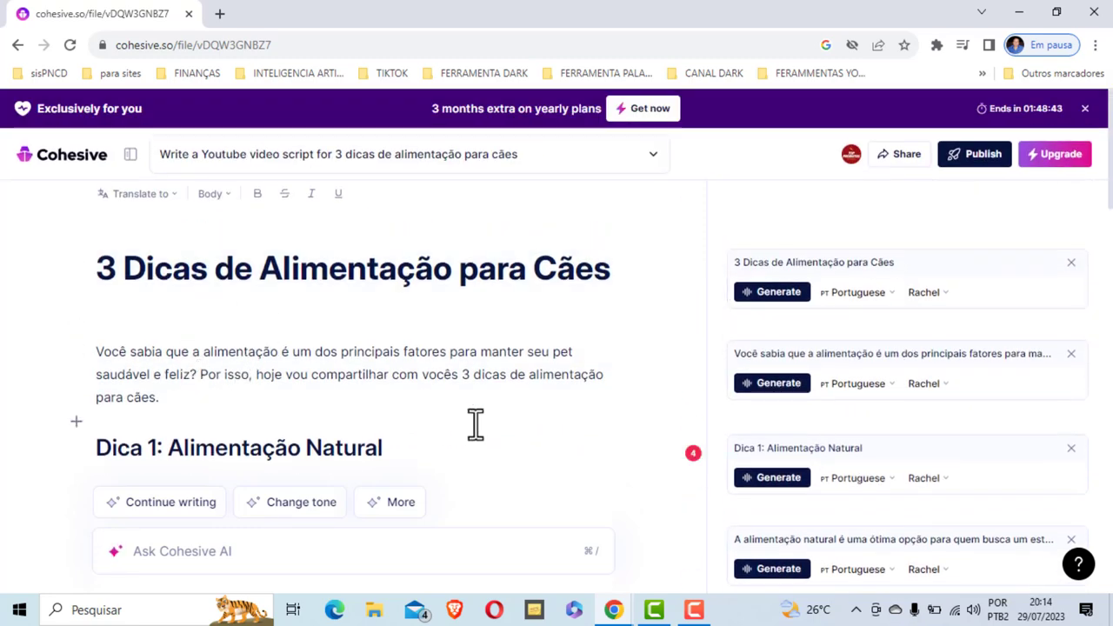
scroll(350, 420, down, 4)
scroll(366, 298, up, 4)
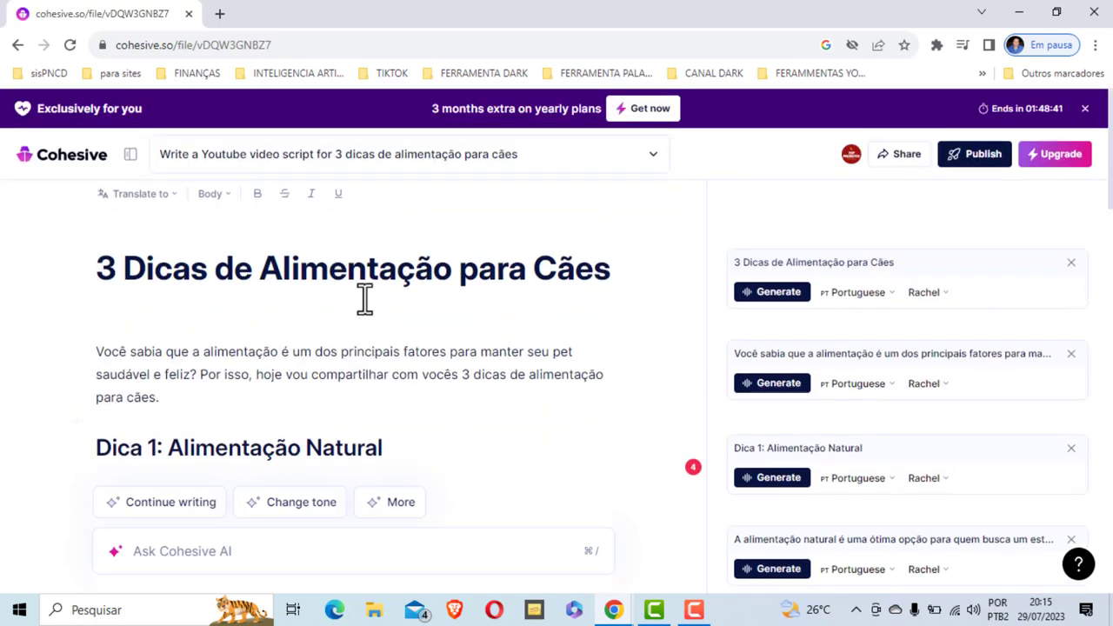